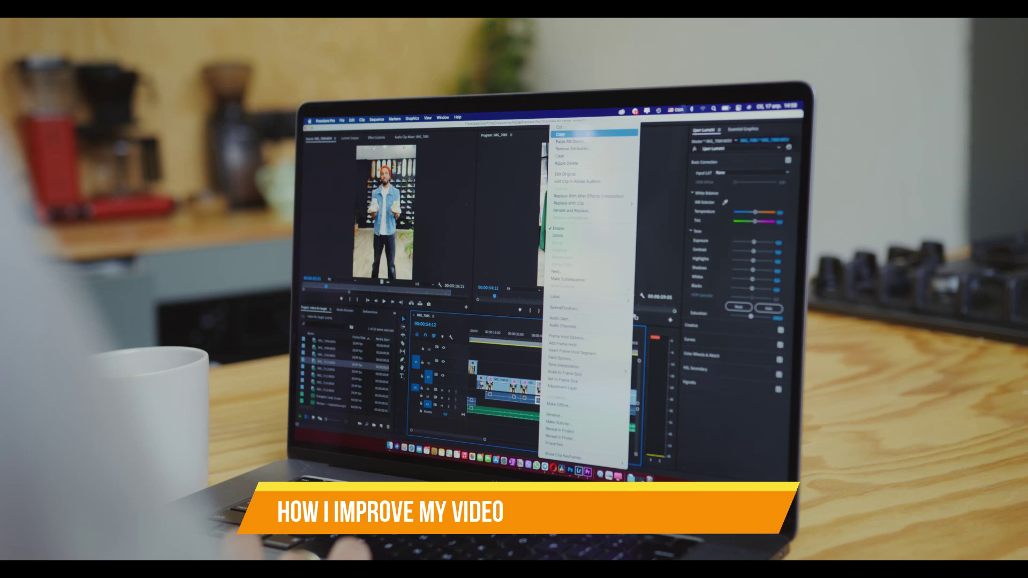
# - Scroll through the Video Enhancer AI feature page on avclabs.com in Brave
pyautogui.press('Delete')
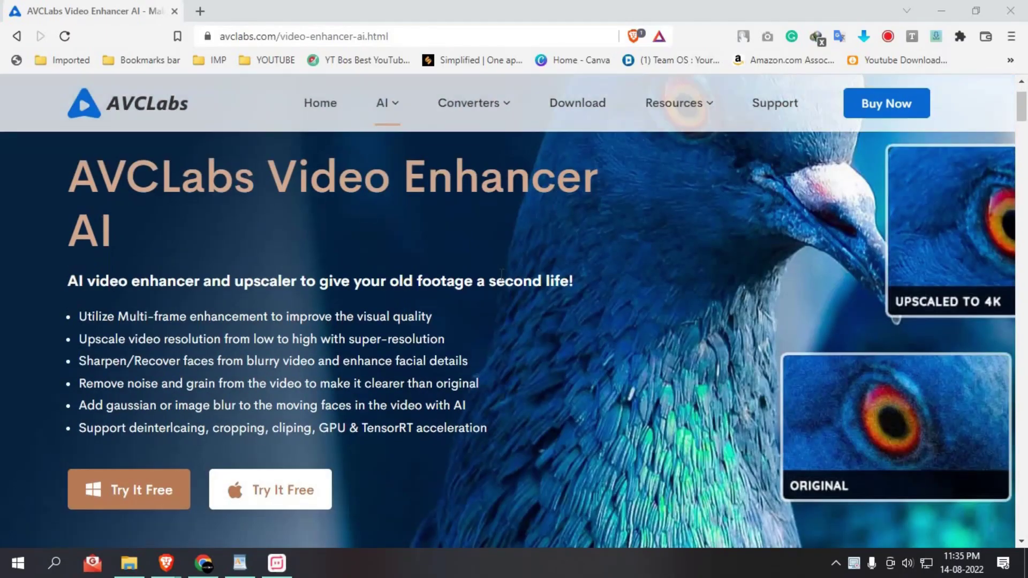
pyautogui.scroll(-5, 502, 281)
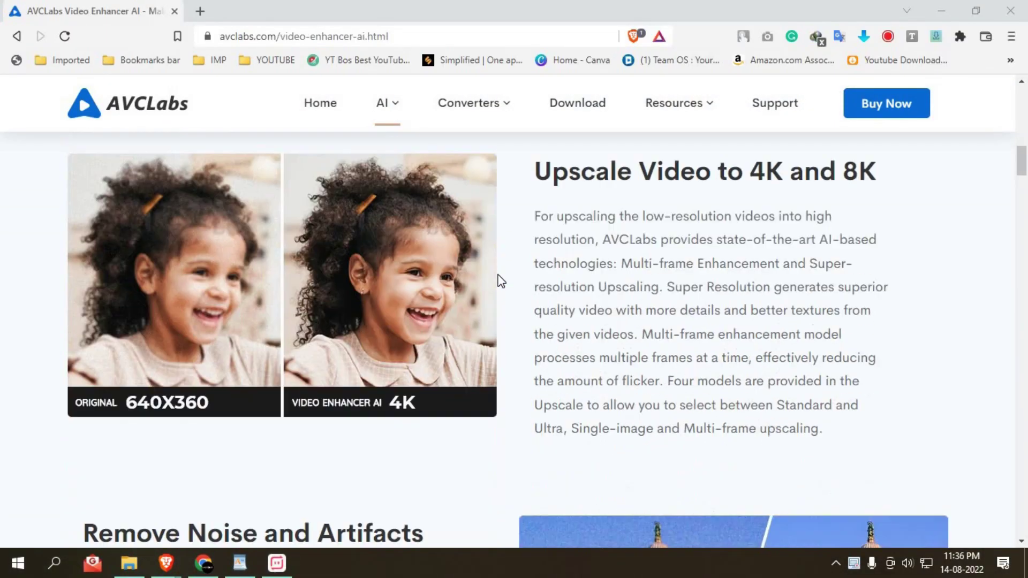
pyautogui.scroll(2, 497, 280)
pyautogui.scroll(-8, 484, 293)
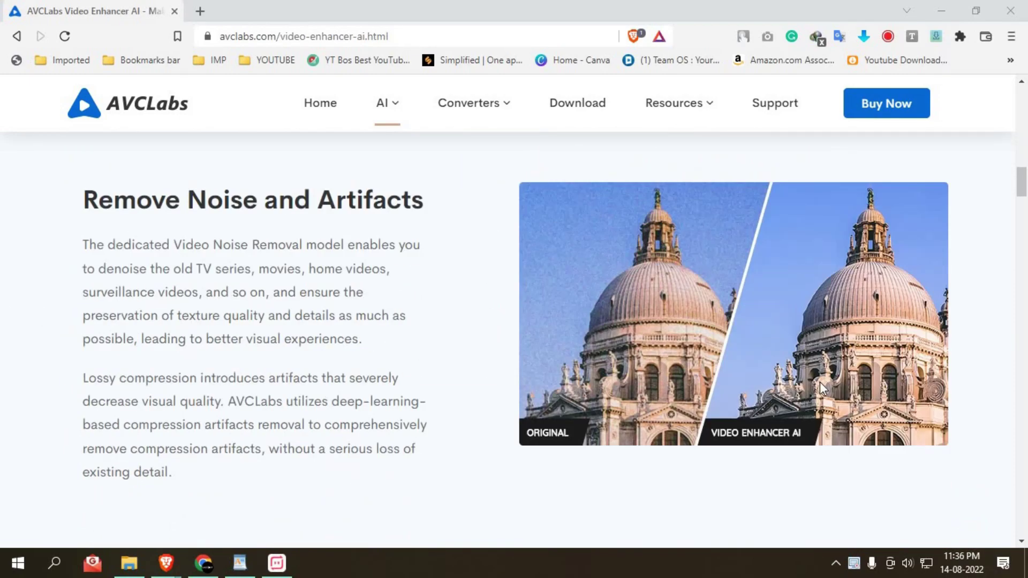
pyautogui.scroll(-5, 820, 383)
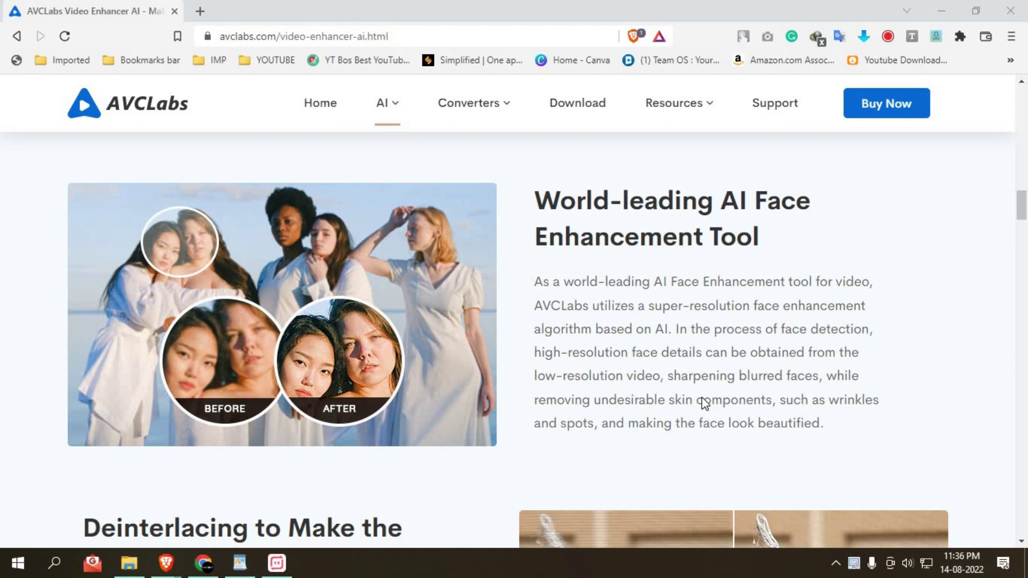
pyautogui.scroll(-5, 703, 402)
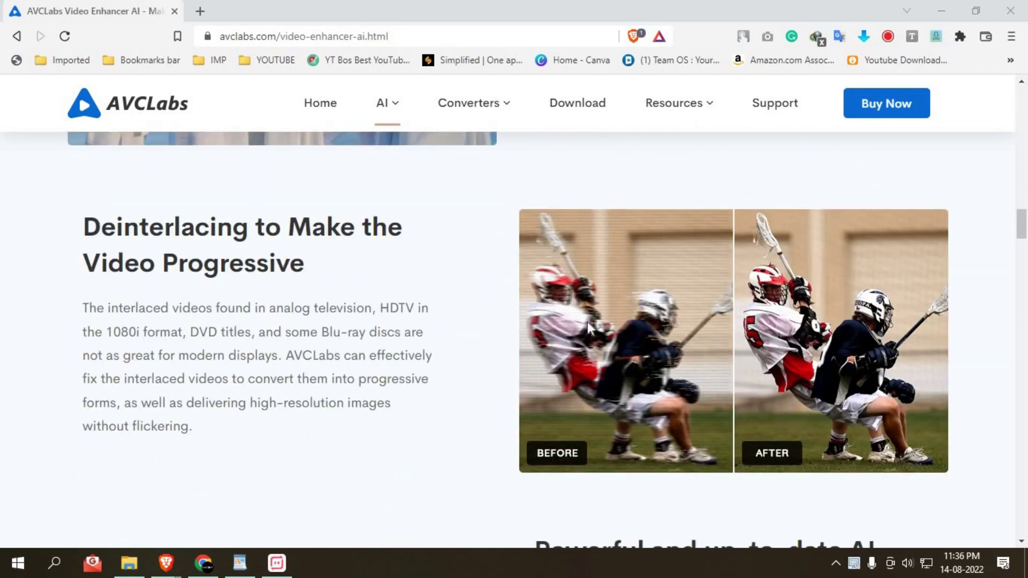
pyautogui.scroll(-5, 587, 322)
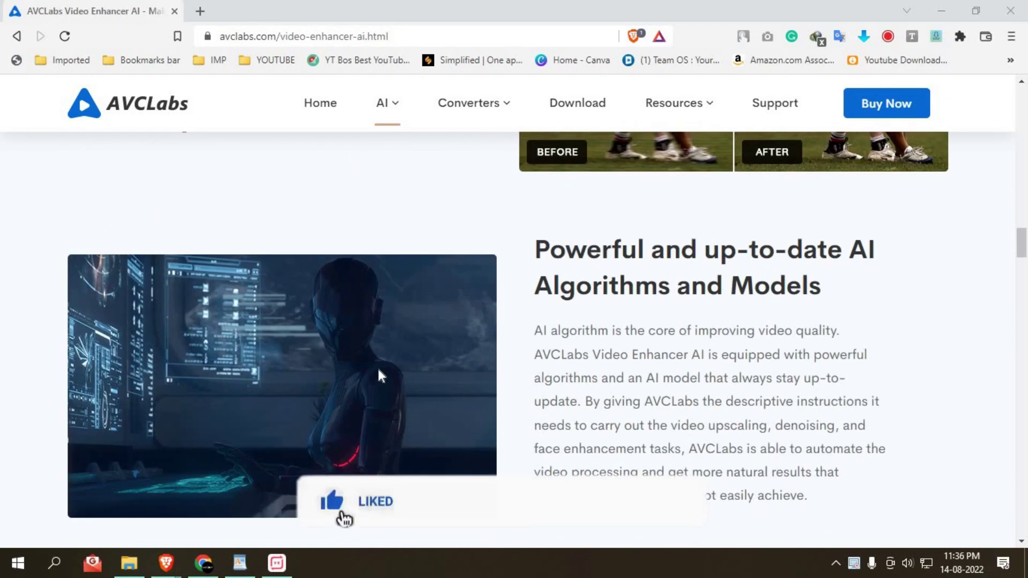
pyautogui.scroll(-6, 231, 342)
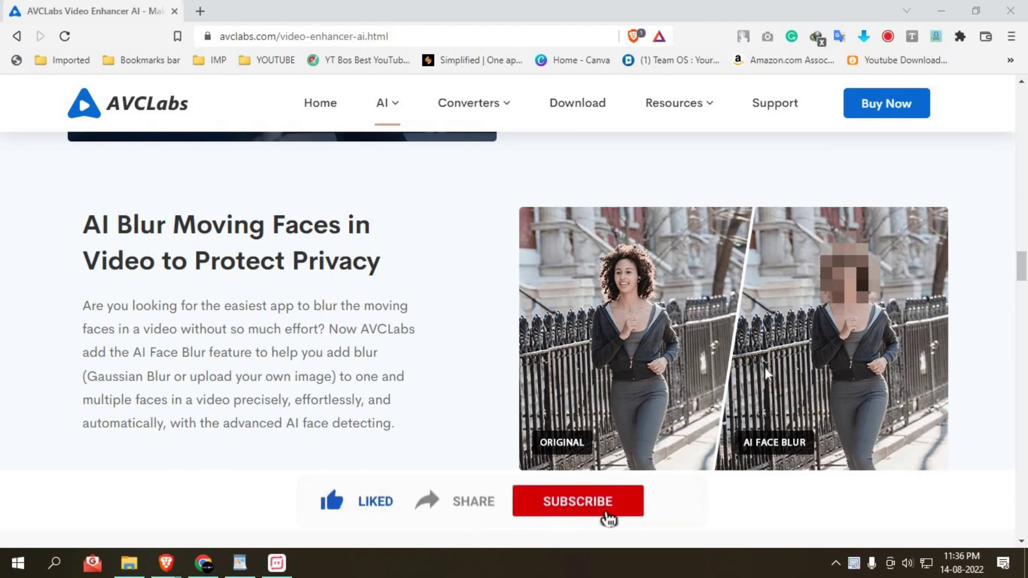
pyautogui.scroll(-5, 373, 305)
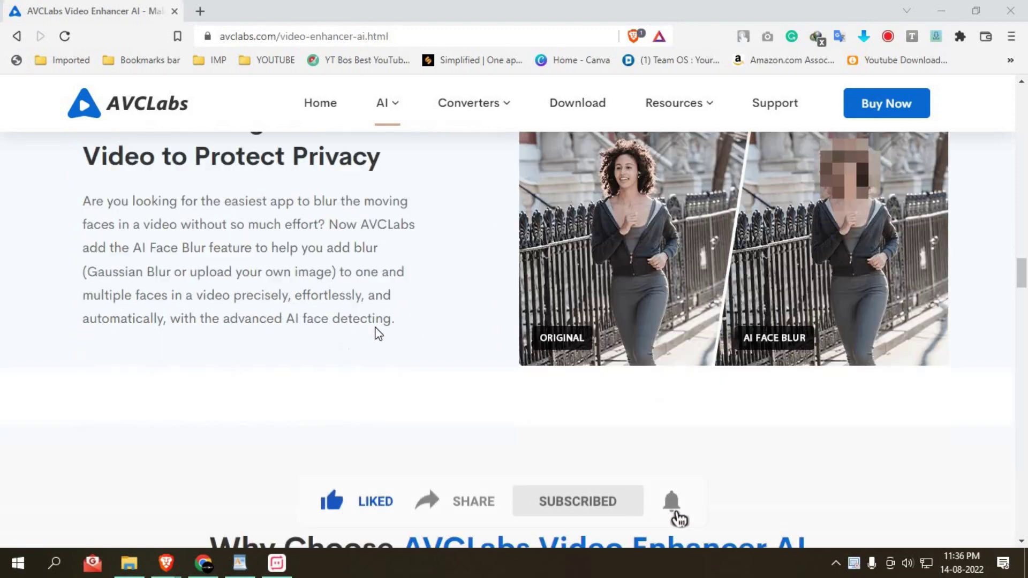
pyautogui.scroll(-4, 535, 361)
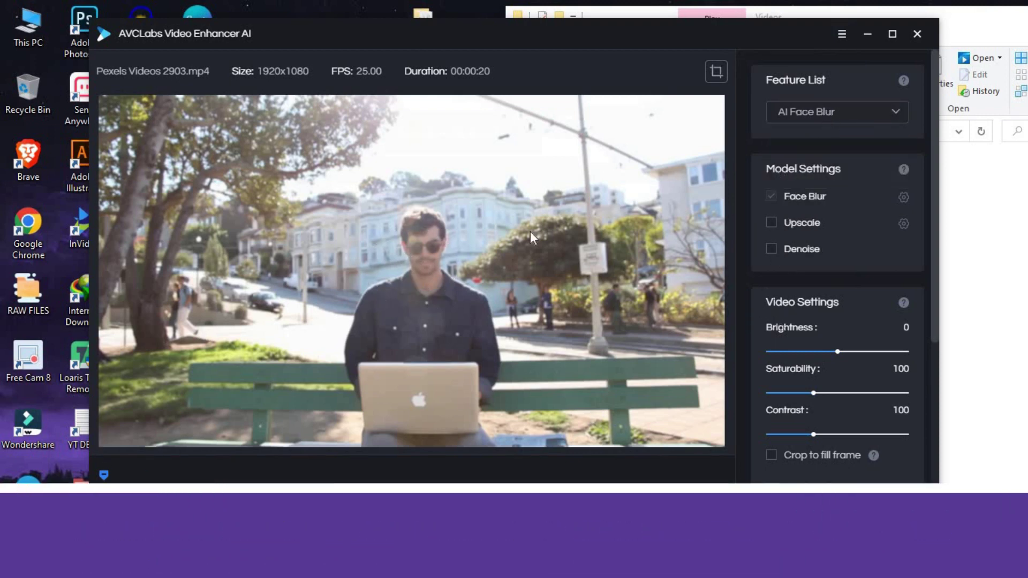
# - Switch the feature to AI Upscaler with 720P (1280X720) MP4(H.264) output
pyautogui.click(837, 115)
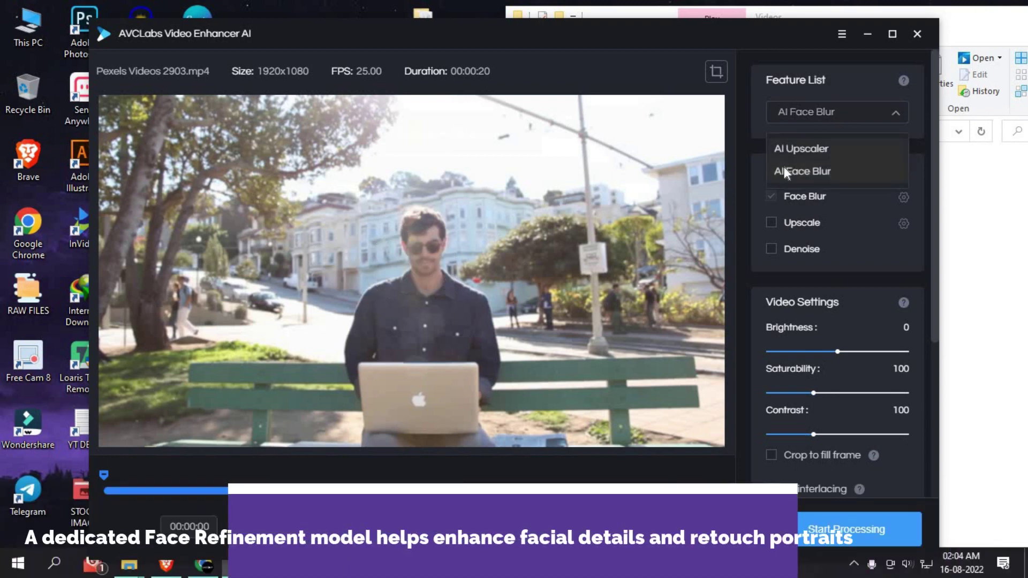
pyautogui.click(792, 149)
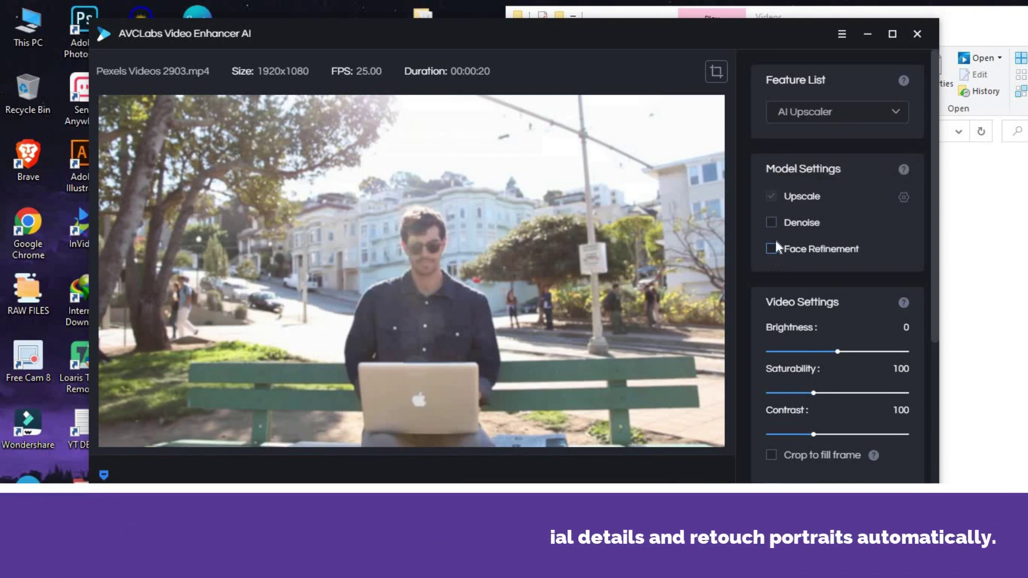
pyautogui.scroll(-5, 861, 297)
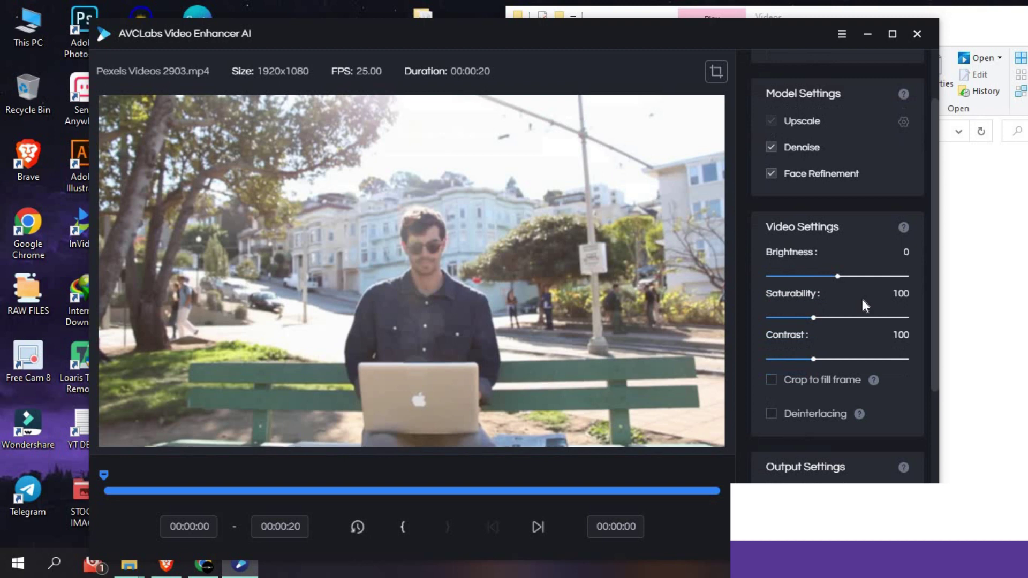
pyautogui.click(854, 351)
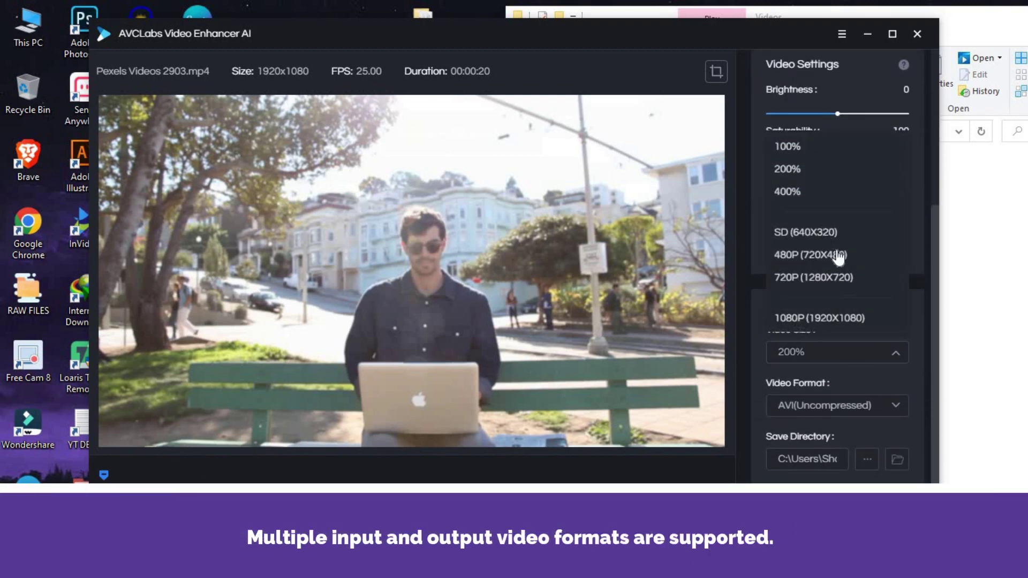
pyautogui.click(905, 279)
pyautogui.scroll(1, 873, 335)
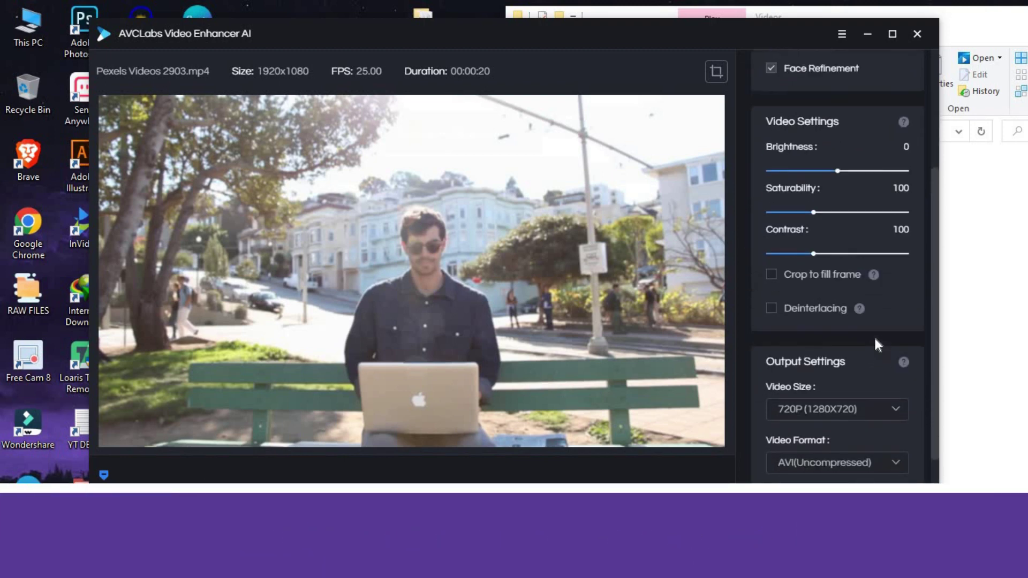
pyautogui.scroll(-1, 873, 335)
pyautogui.click(881, 411)
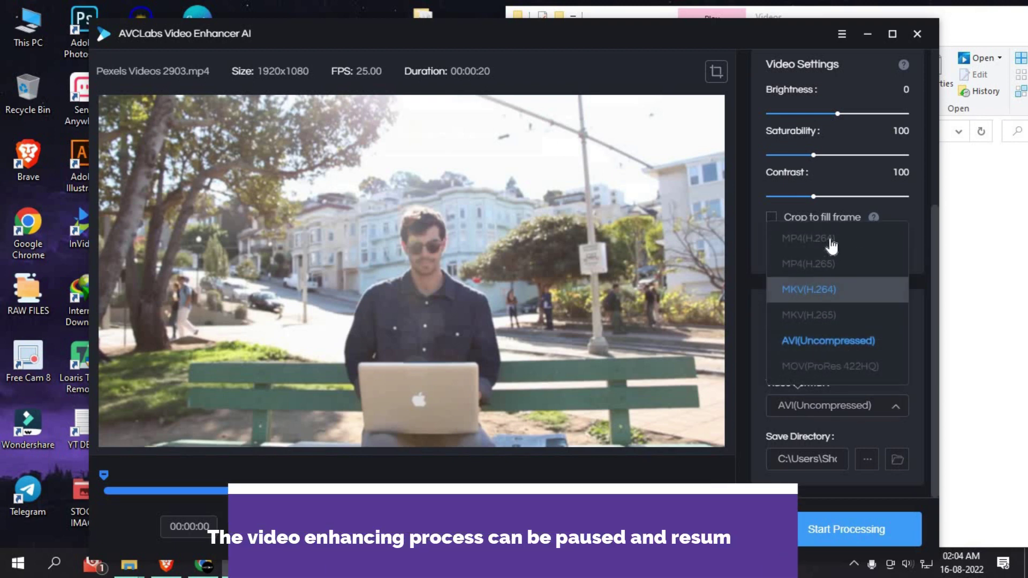
pyautogui.click(809, 238)
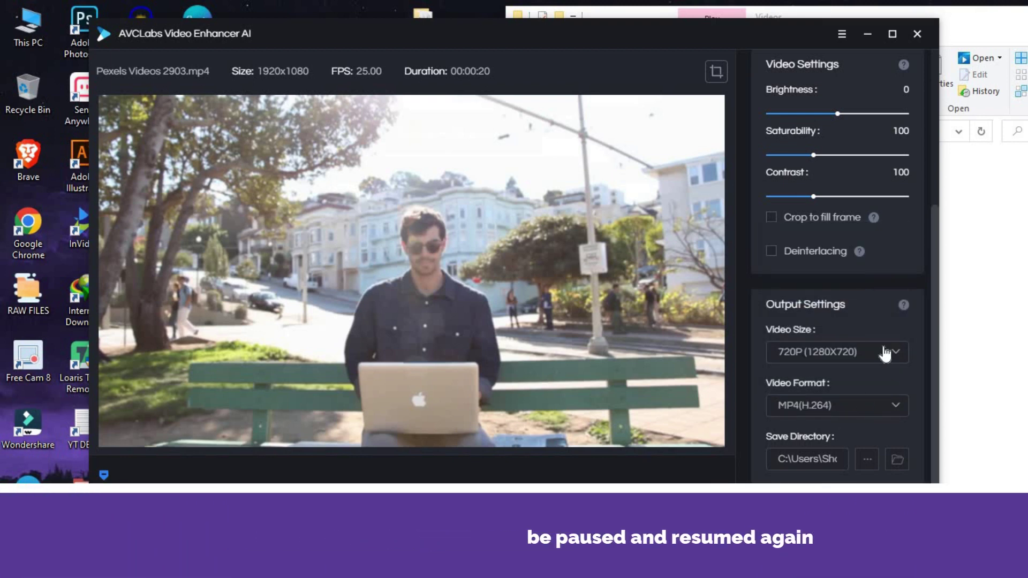
# - Raise the Brightness slider to 7 and review the remaining settings
pyautogui.scroll(3, 874, 336)
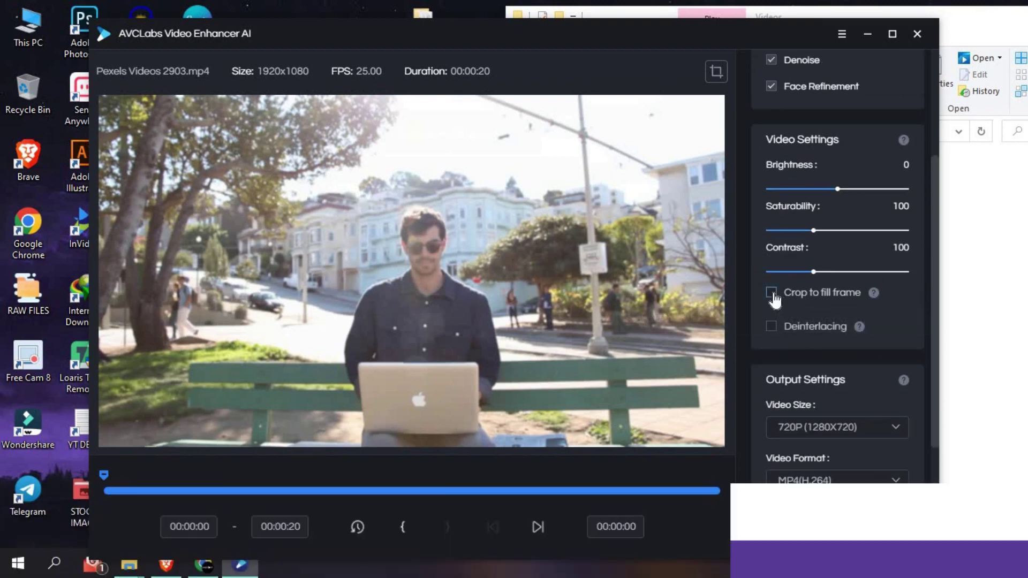
pyautogui.scroll(3, 805, 340)
pyautogui.moveTo(837, 339)
pyautogui.mouseDown()
pyautogui.moveTo(870, 339)
pyautogui.moveTo(831, 340)
pyautogui.mouseUp()
pyautogui.scroll(1, 817, 289)
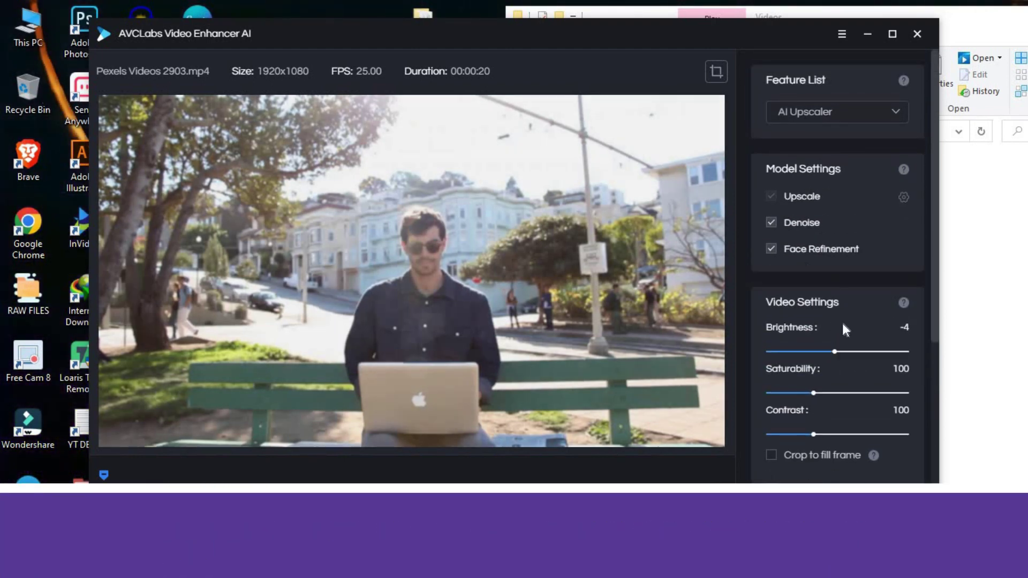
pyautogui.click(838, 352)
pyautogui.click(842, 356)
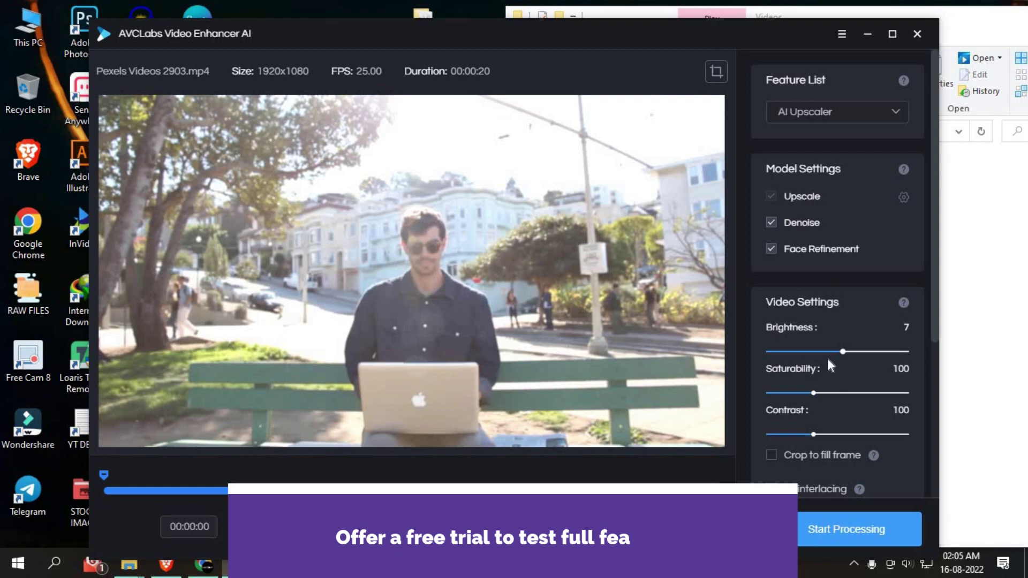
pyautogui.scroll(-3, 816, 420)
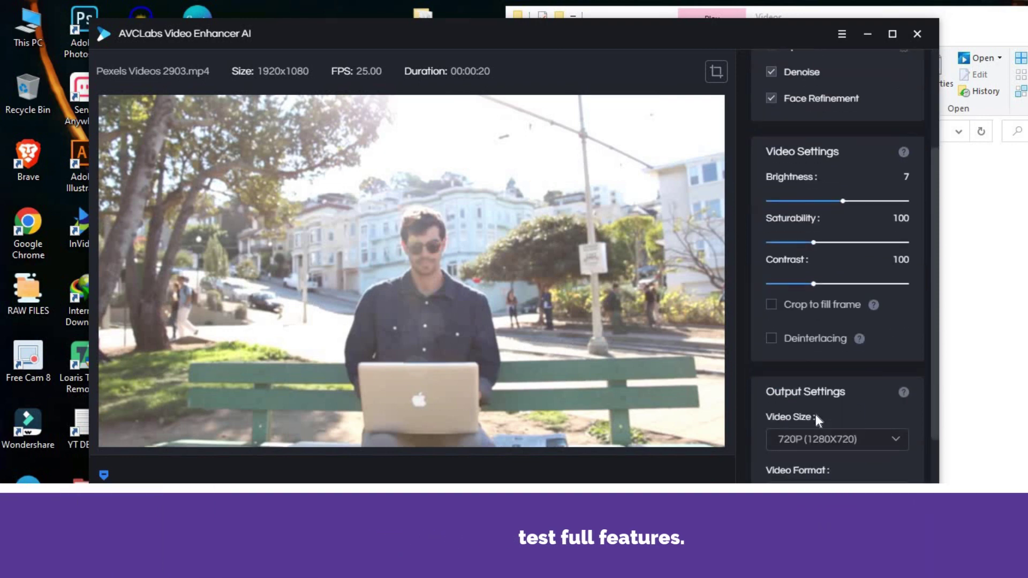
pyautogui.scroll(3, 814, 419)
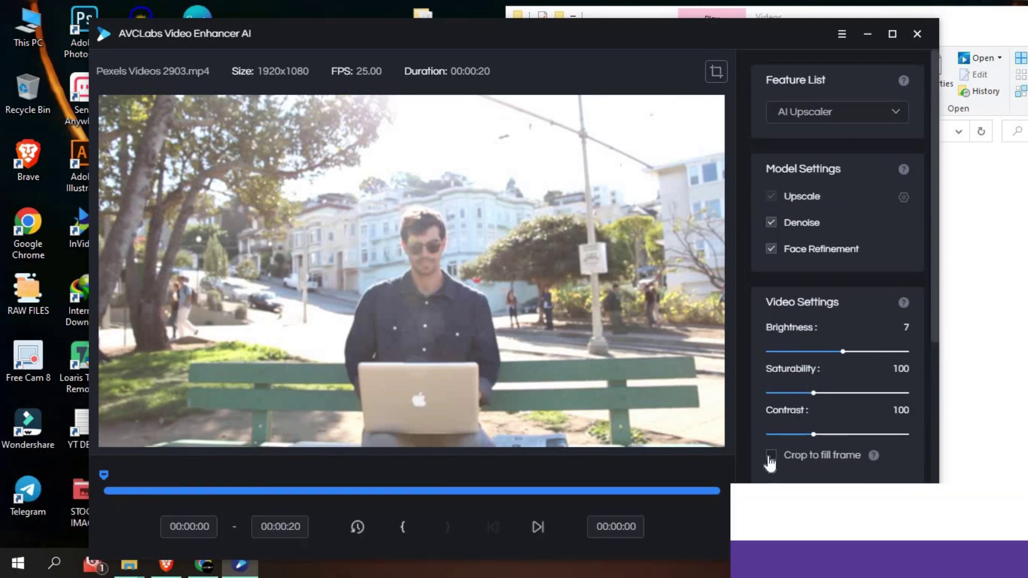
pyautogui.scroll(-3, 819, 498)
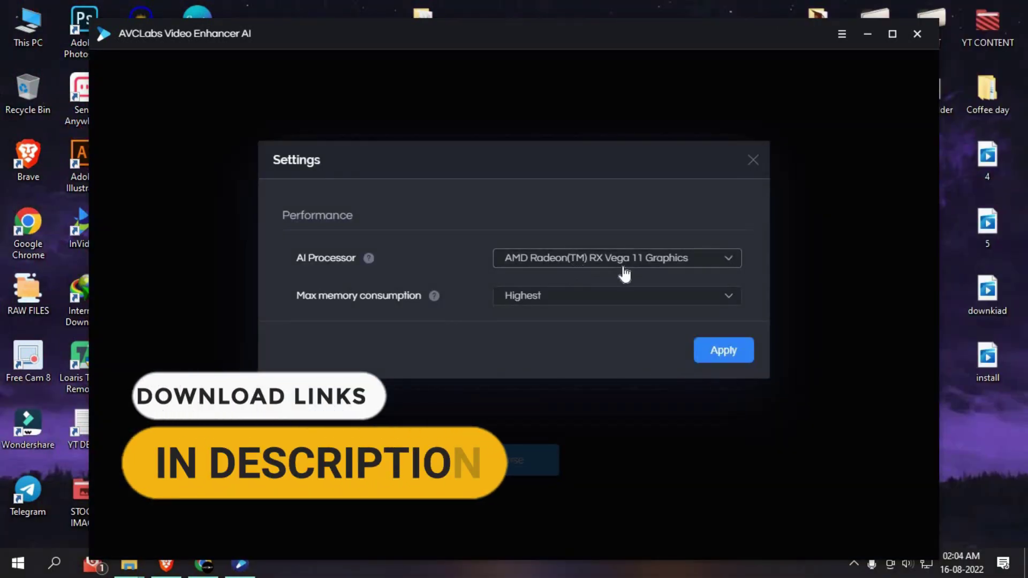
# - Use AMD Radeon(TM) RX Vega 11 Graphics as AI processor with Lowest memory consumption
pyautogui.click(624, 266)
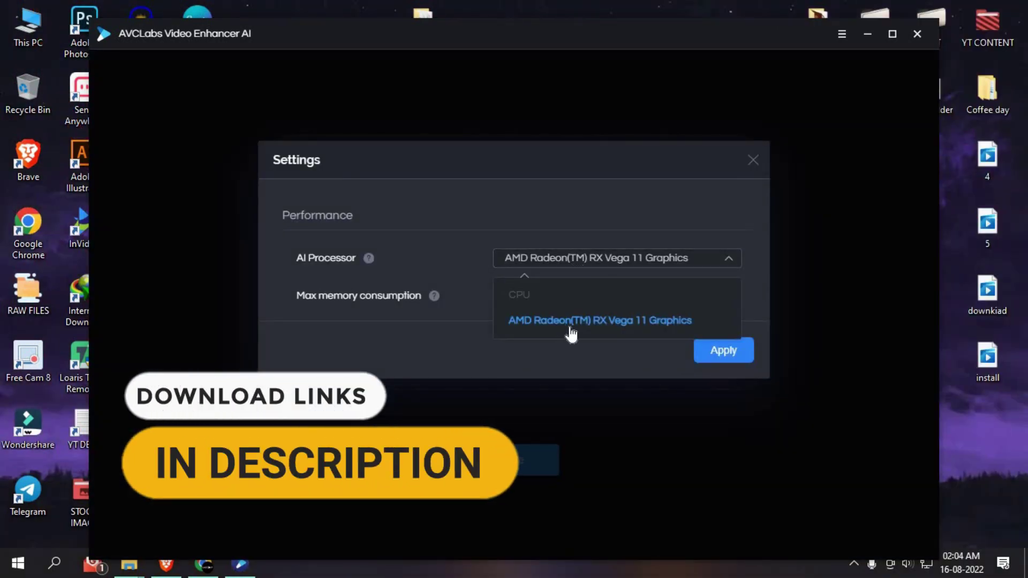
pyautogui.click(620, 324)
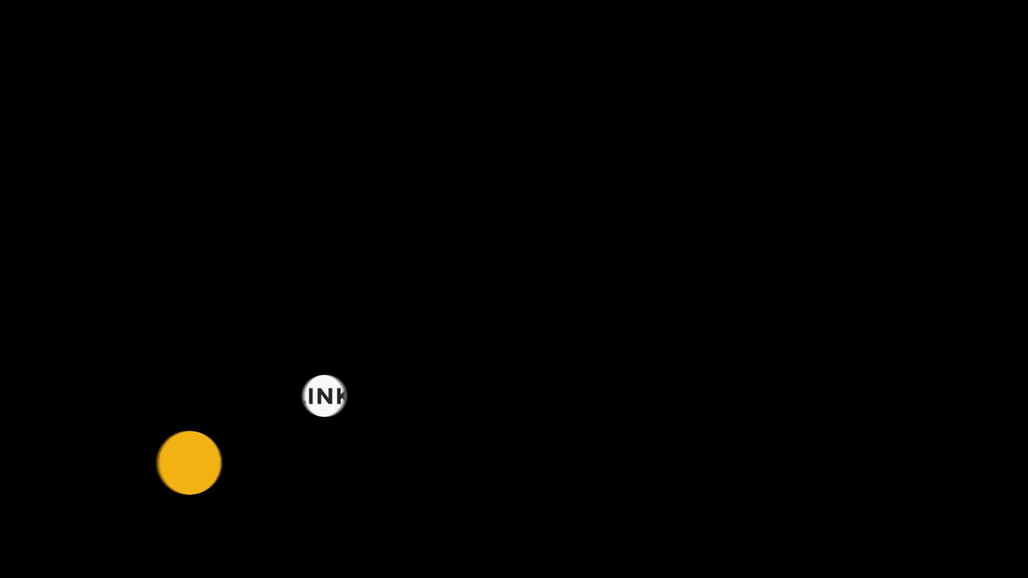
pyautogui.click(616, 295)
pyautogui.click(544, 420)
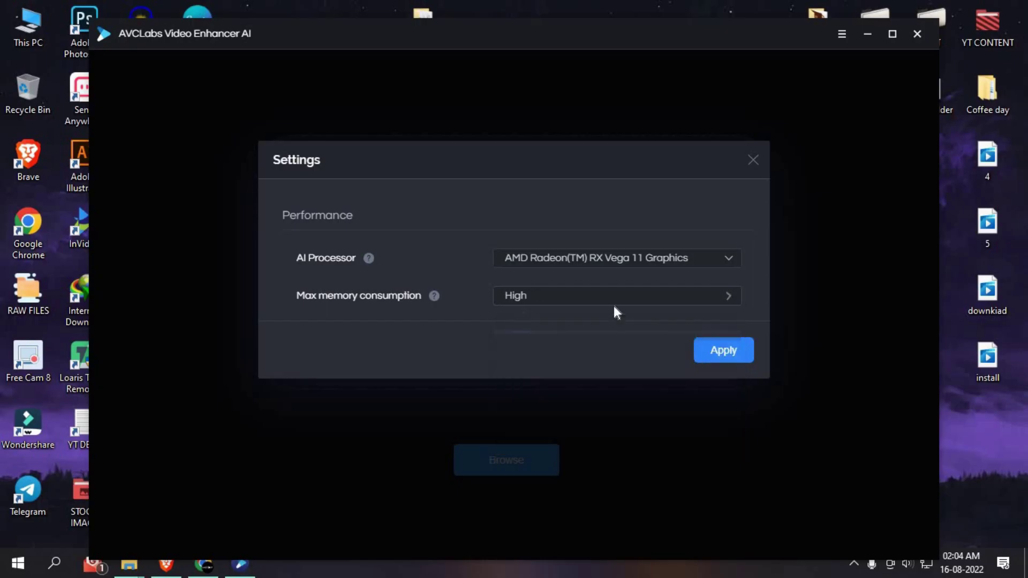
pyautogui.click(544, 300)
pyautogui.click(544, 335)
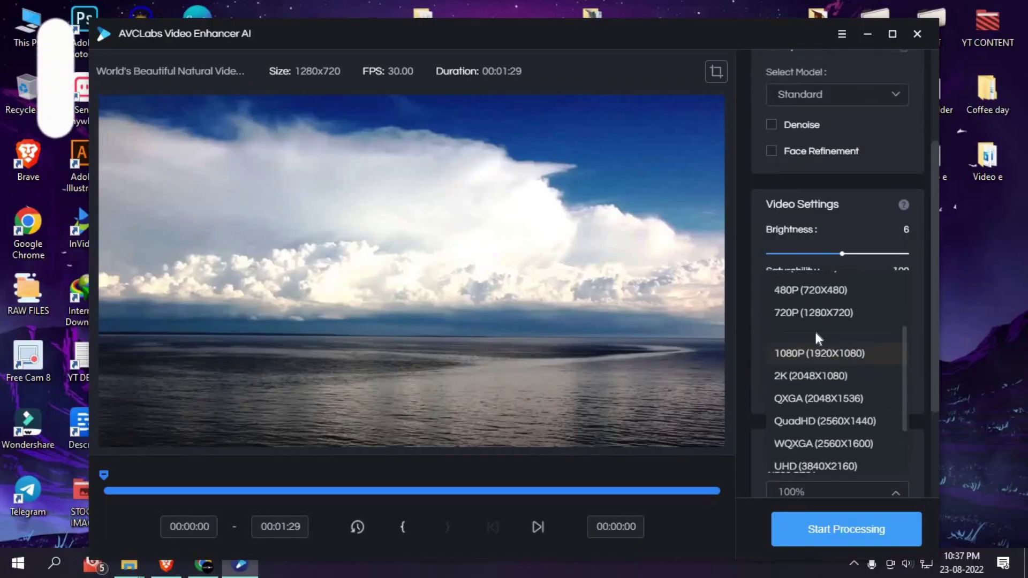
# - Choose 720P (1280X720) output for the cloud clip and start processing
pyautogui.click(786, 312)
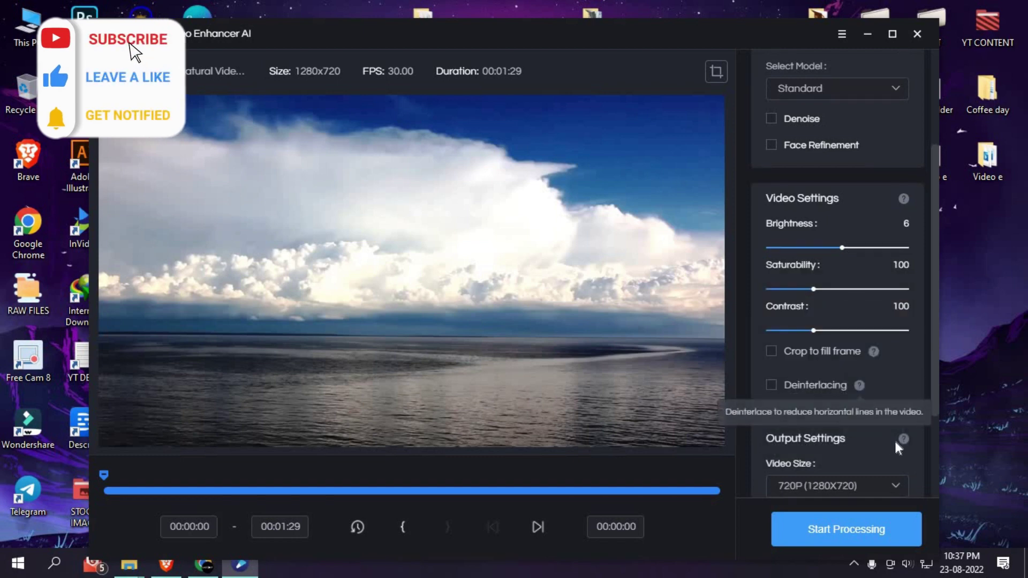
pyautogui.scroll(-3, 829, 428)
pyautogui.click(824, 534)
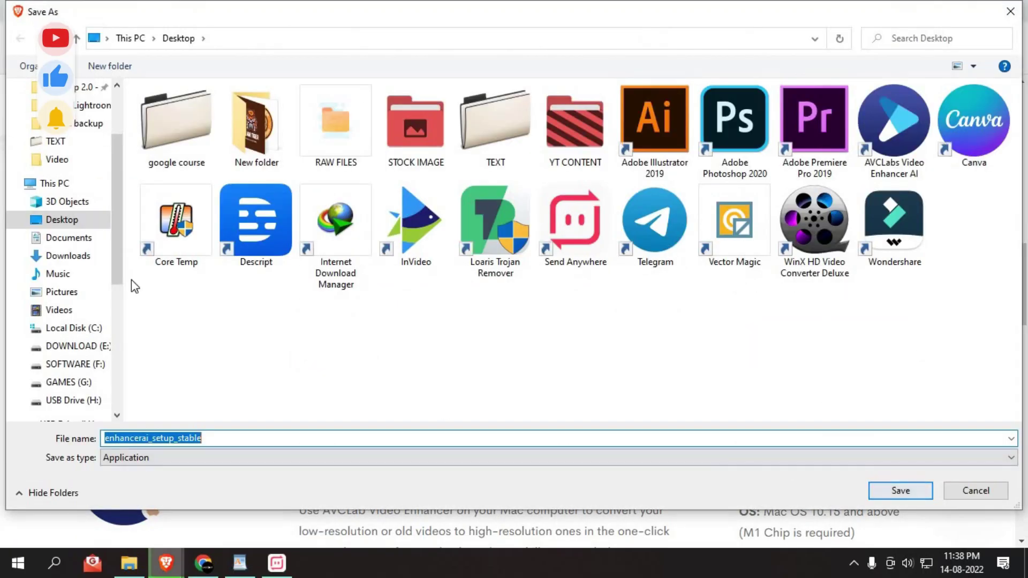
# - Save the enhancerai_setup_stable installer to the Desktop
pyautogui.press('Return')
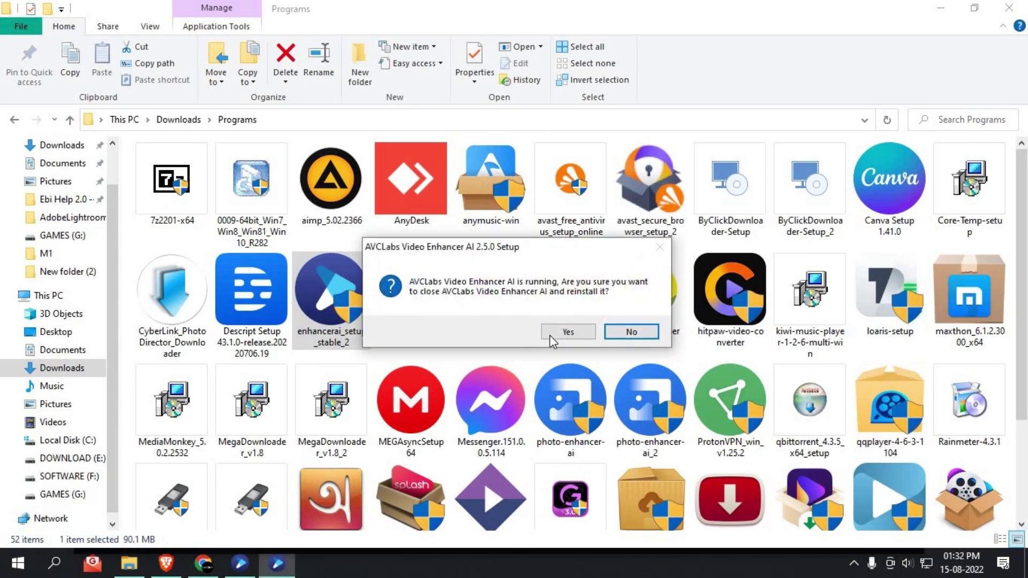
# - Decline reinstalling and drop Pexels Videos 2903.mp4 into the enhancer
pyautogui.click(639, 331)
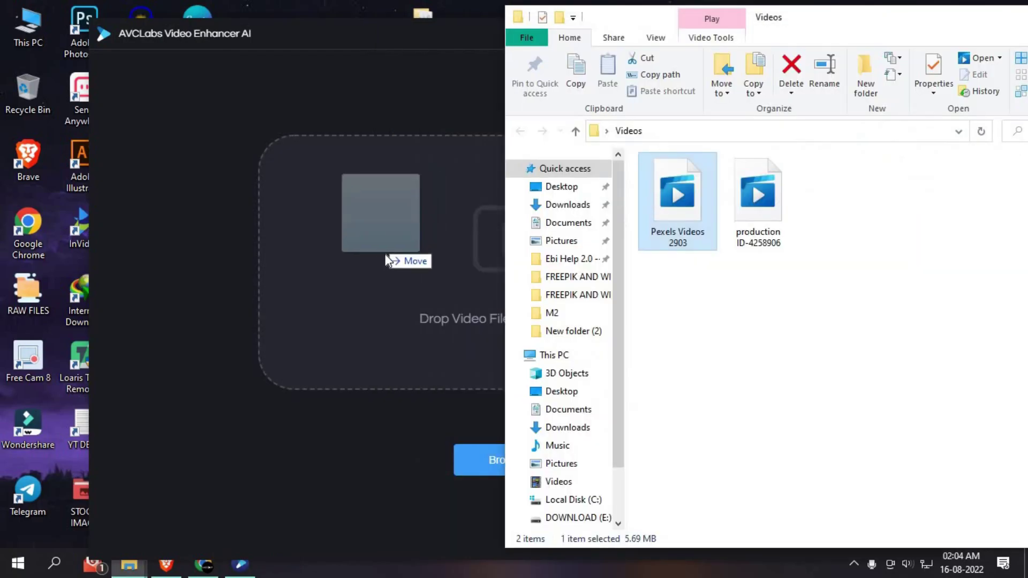
pyautogui.moveTo(385, 256); pyautogui.dragTo(385, 256)
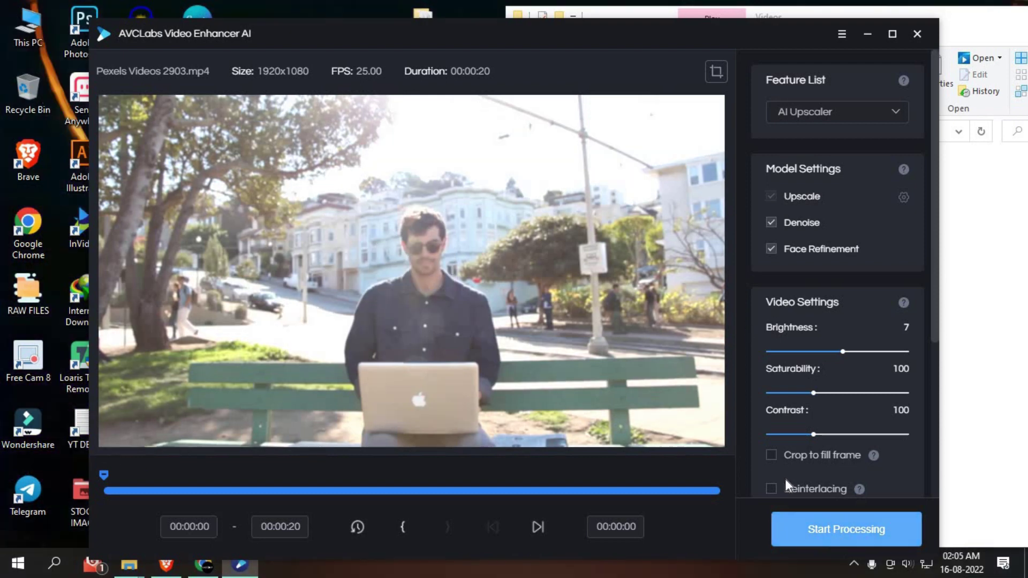
# - Start processing Pexels Videos 2903.mp4 with the 720P MP4 output settings
pyautogui.scroll(-3, 828, 535)
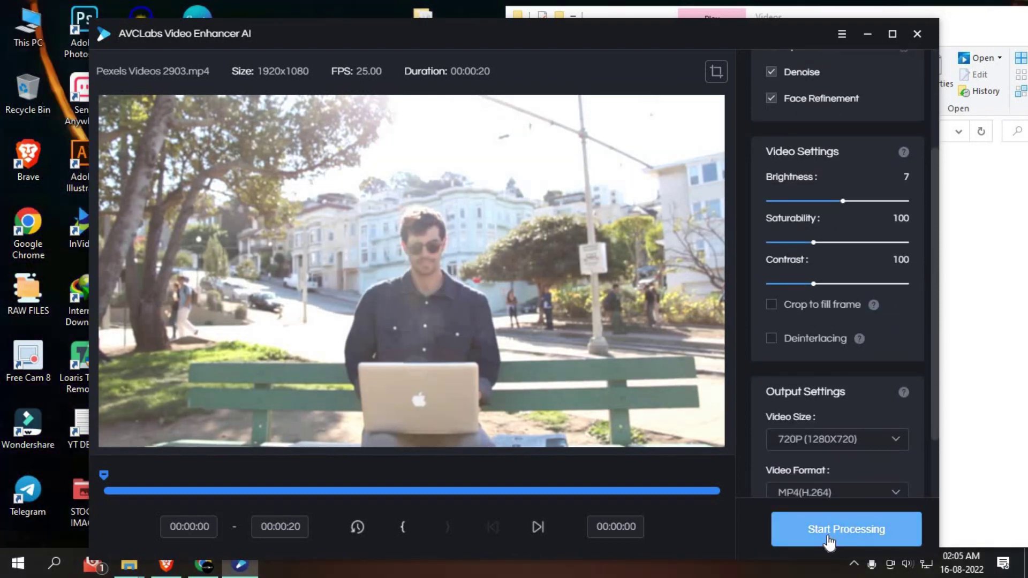
pyautogui.click(830, 544)
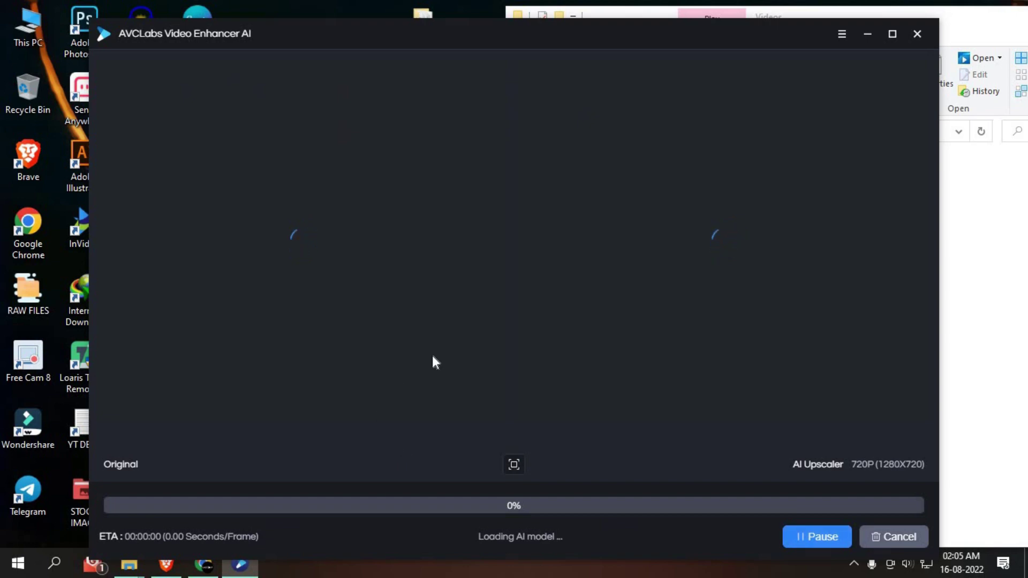